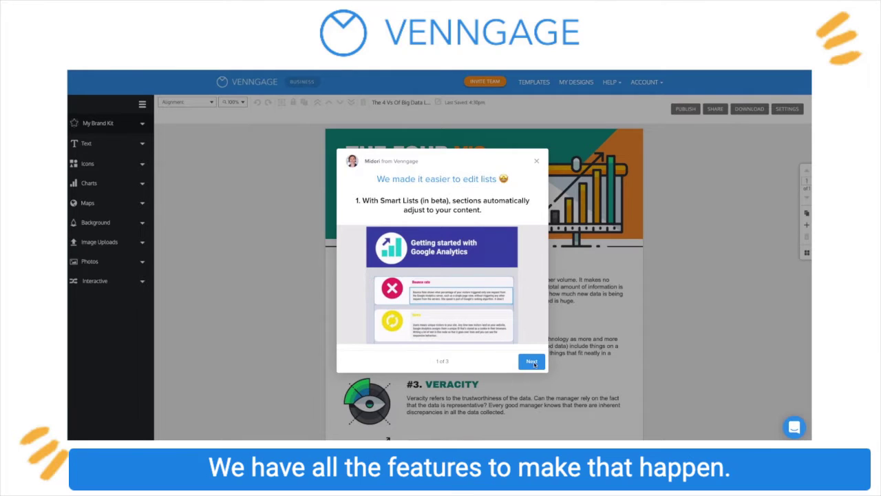
# Step through the Smart Lists tour to its third and final tip about reordering sections.
pyautogui.click(533, 369)
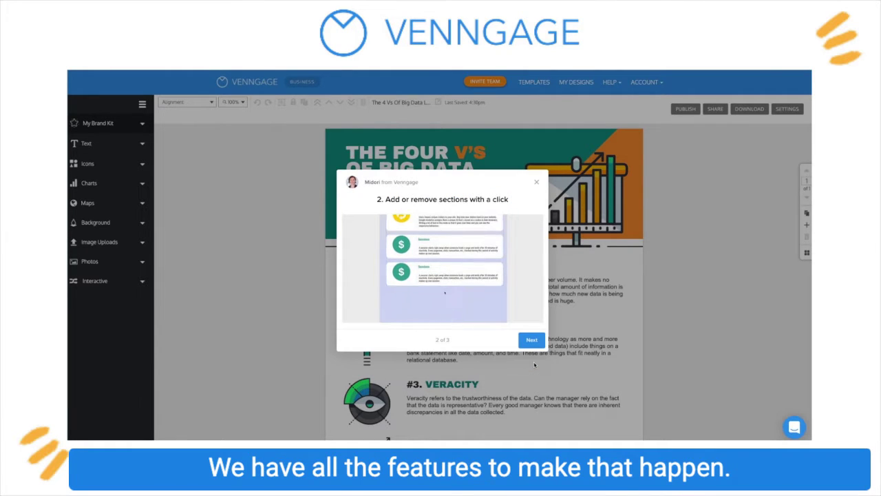
pyautogui.click(538, 340)
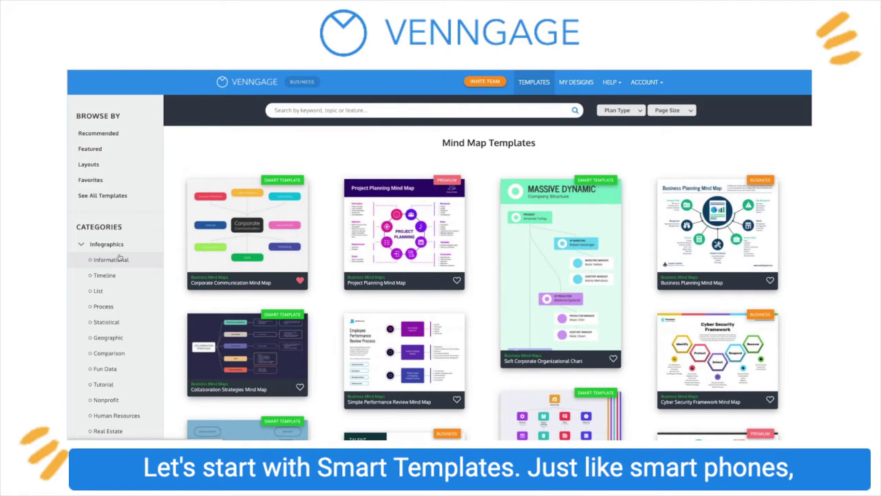
# Filter templates to Infographics > List and preview the K-12 Schools Tips List Infographic.
pyautogui.click(108, 245)
pyautogui.click(98, 291)
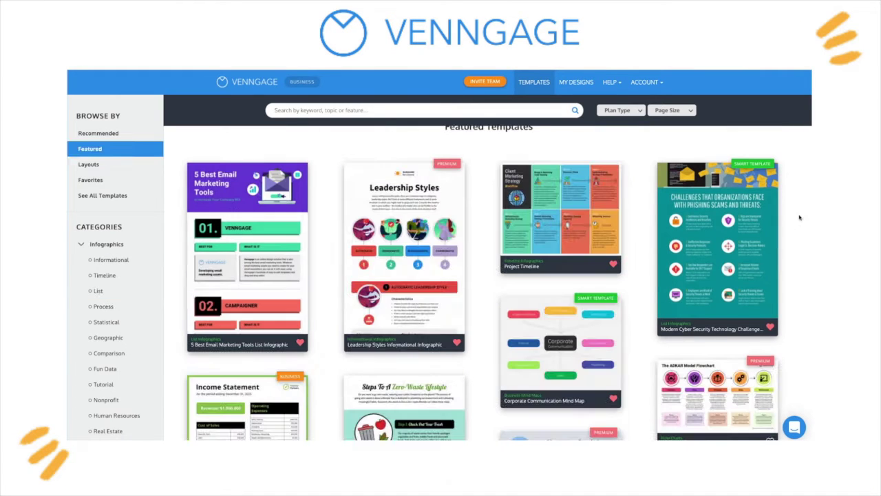
pyautogui.moveTo(741, 191)
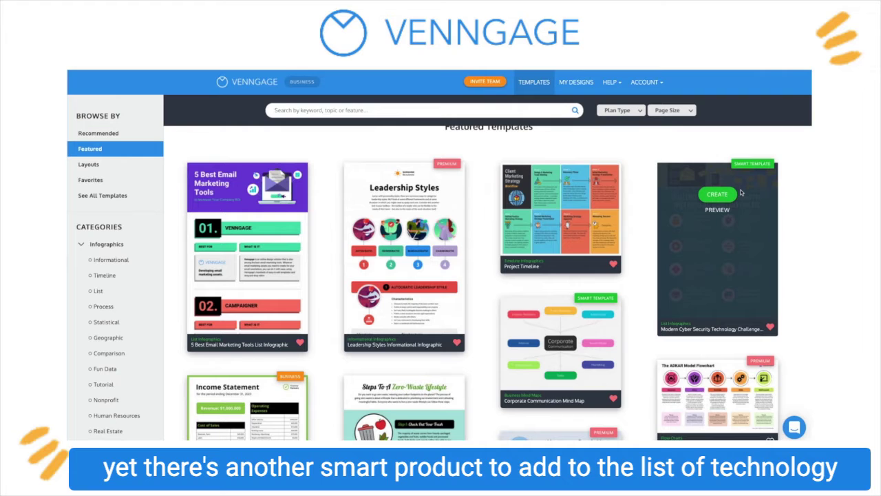
pyautogui.scroll(1, 628, 252)
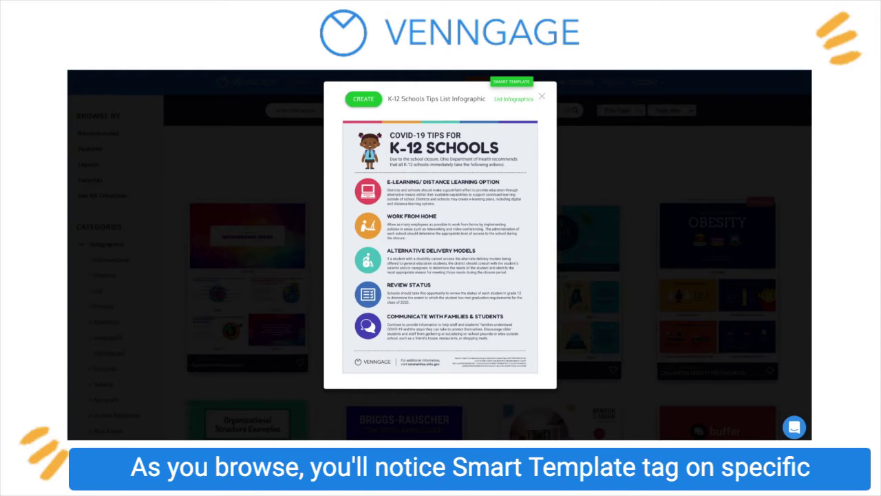
# Preview the Content Marketing list template, close it, and scroll the gallery.
pyautogui.click(403, 296)
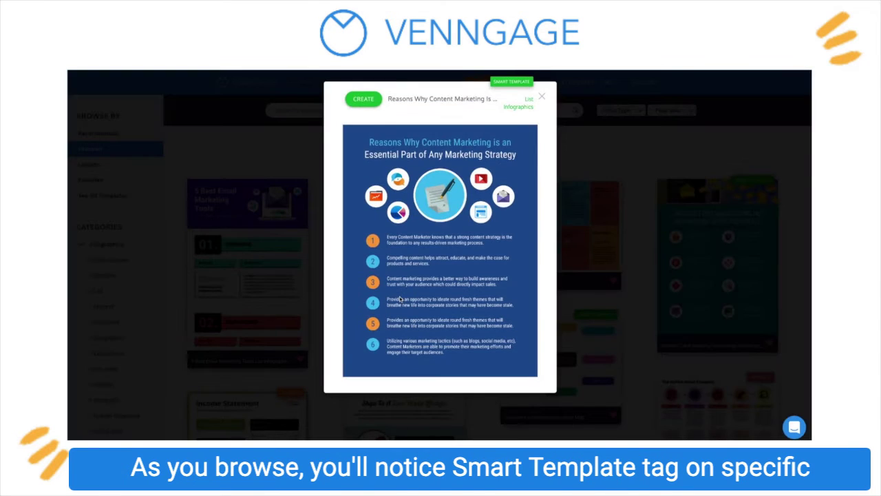
pyautogui.click(580, 313)
pyautogui.scroll(-5, 619, 275)
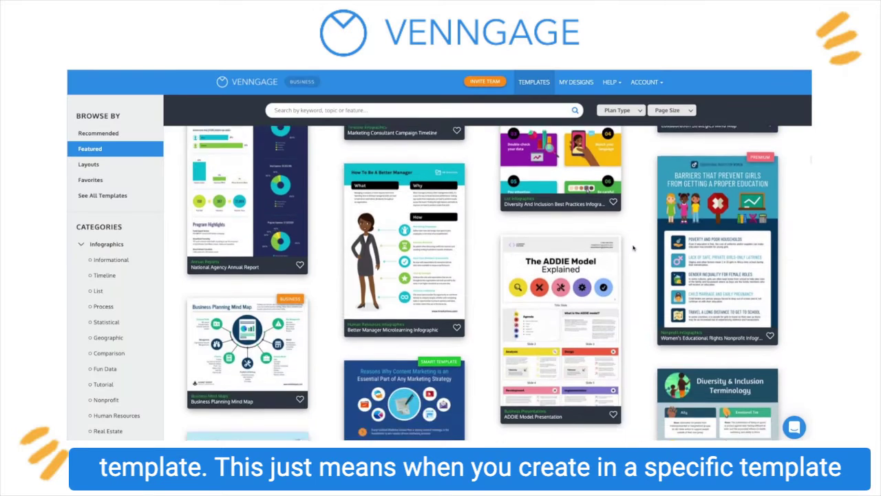
pyautogui.scroll(-4, 635, 241)
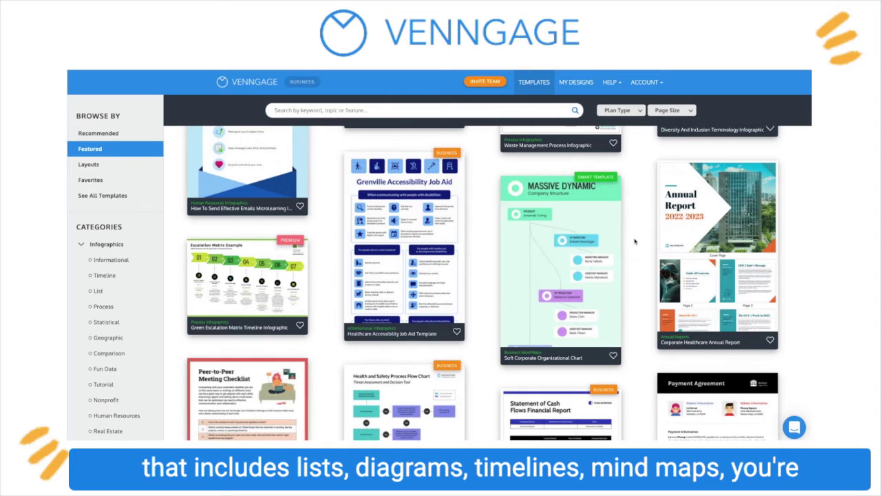
# Preview the Soft Corporate Organizational Chart template for Massive Dynamic.
pyautogui.moveTo(607, 225)
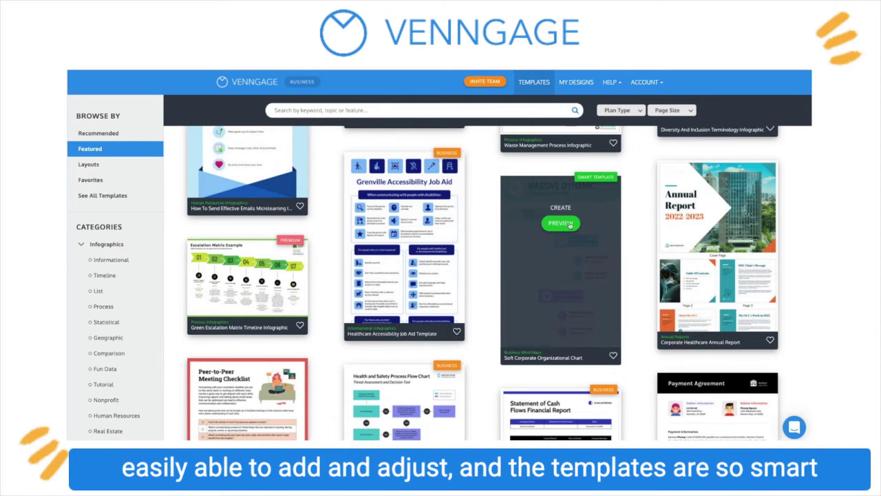
pyautogui.click(569, 227)
pyautogui.scroll(-3, 561, 254)
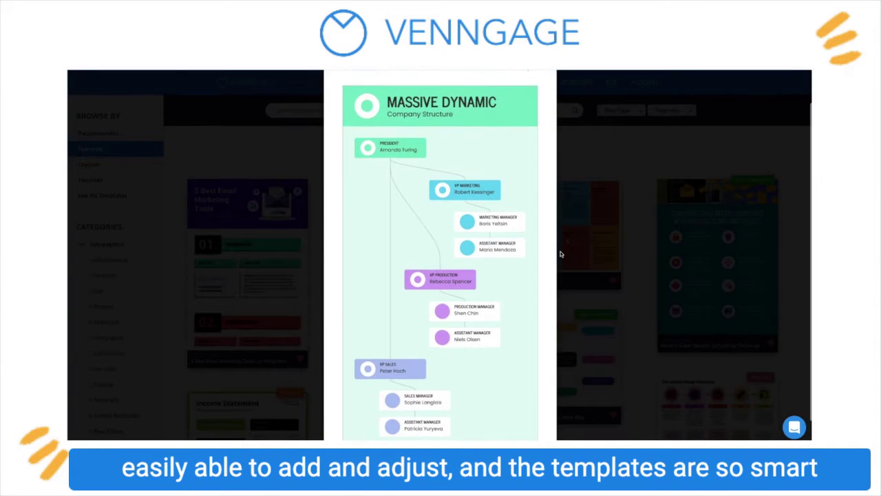
pyautogui.scroll(-1, 561, 254)
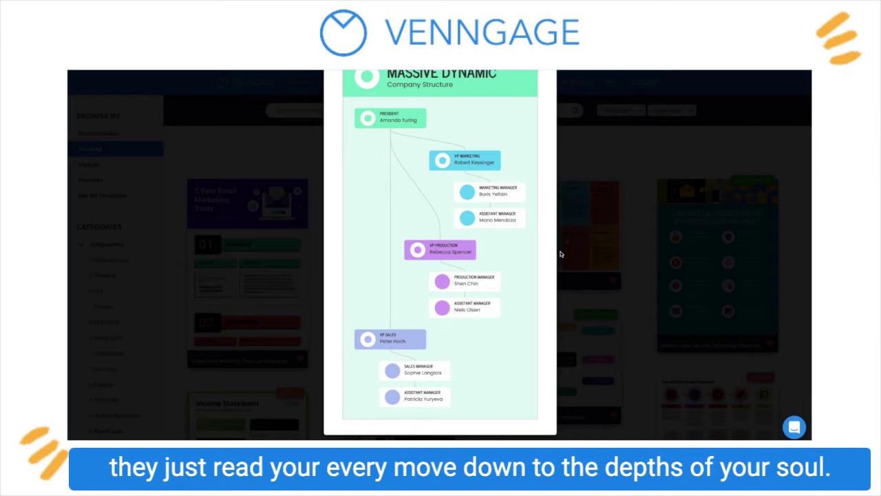
pyautogui.scroll(4, 560, 254)
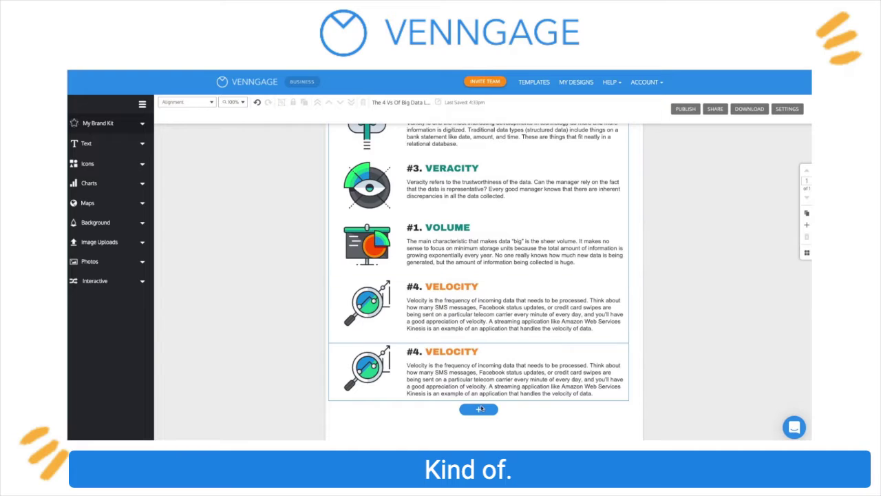
# Add a section to the end of the Big Data list and drag the Volume block lower.
pyautogui.click(480, 409)
pyautogui.scroll(-3, 480, 409)
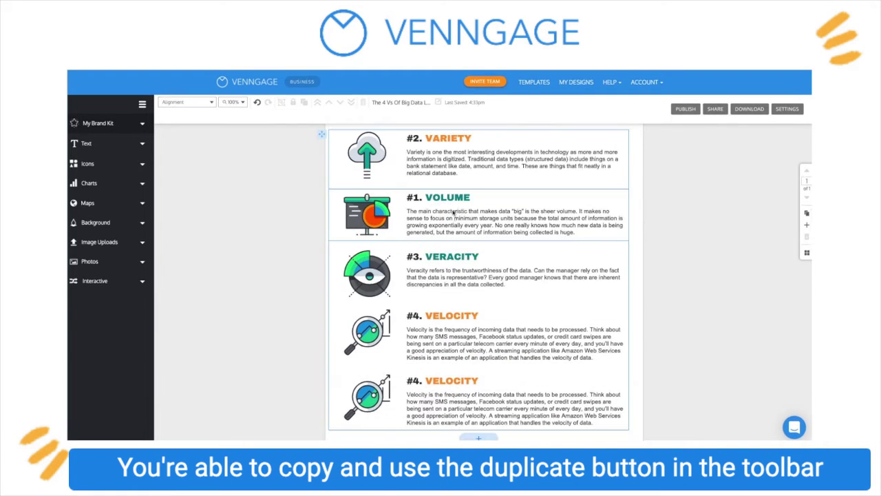
pyautogui.moveTo(454, 214); pyautogui.dragTo(455, 303)
# Step through the Corporate Communication mind map tour to its last tip.
pyautogui.scroll(-1, 455, 301)
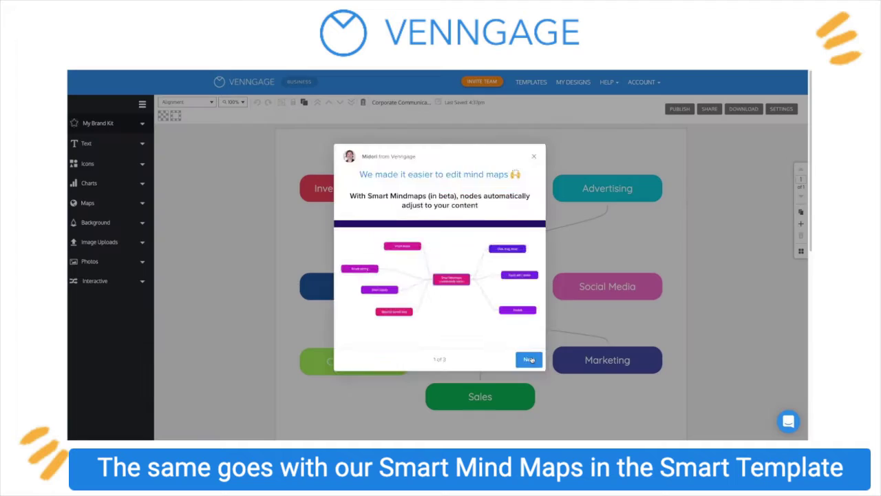
pyautogui.click(529, 358)
pyautogui.click(532, 344)
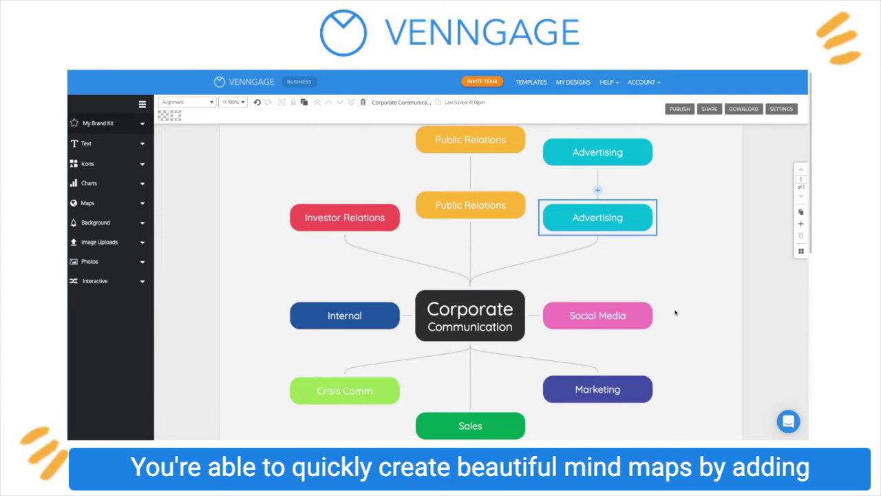
# Add a second Social Media branch and place it above the original node.
pyautogui.click(674, 313)
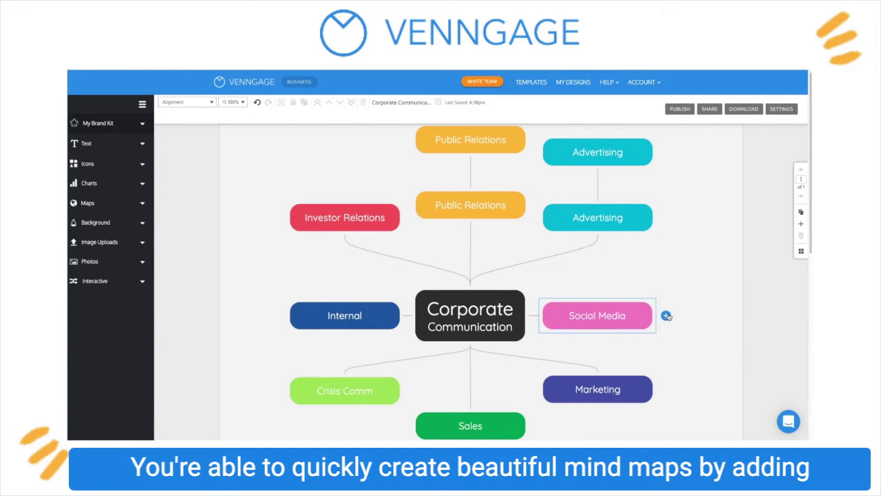
pyautogui.click(667, 315)
pyautogui.moveTo(763, 324); pyautogui.dragTo(686, 269)
# Add a second Internal branch above the original node and open page resize settings.
pyautogui.click(286, 315)
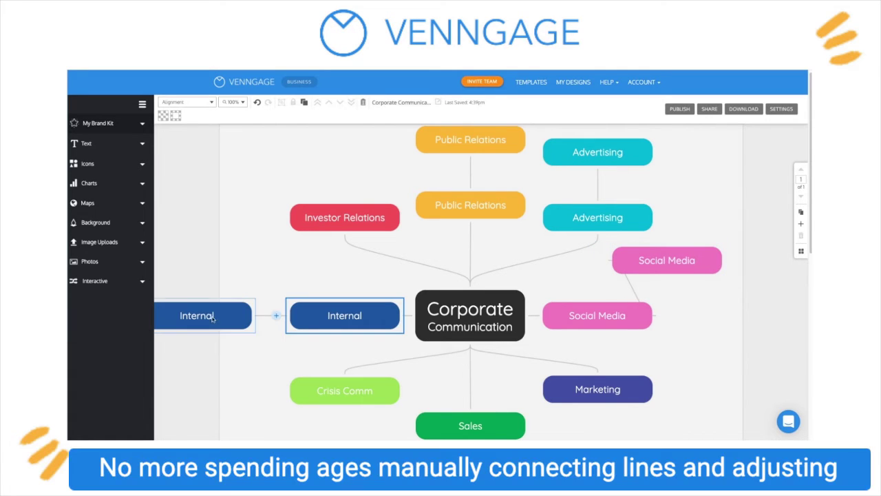
pyautogui.moveTo(214, 315); pyautogui.dragTo(298, 272)
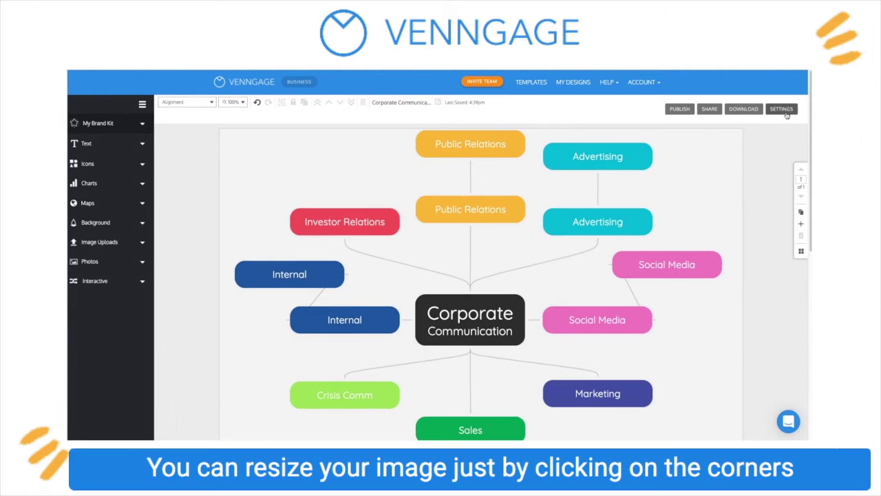
pyautogui.click(782, 109)
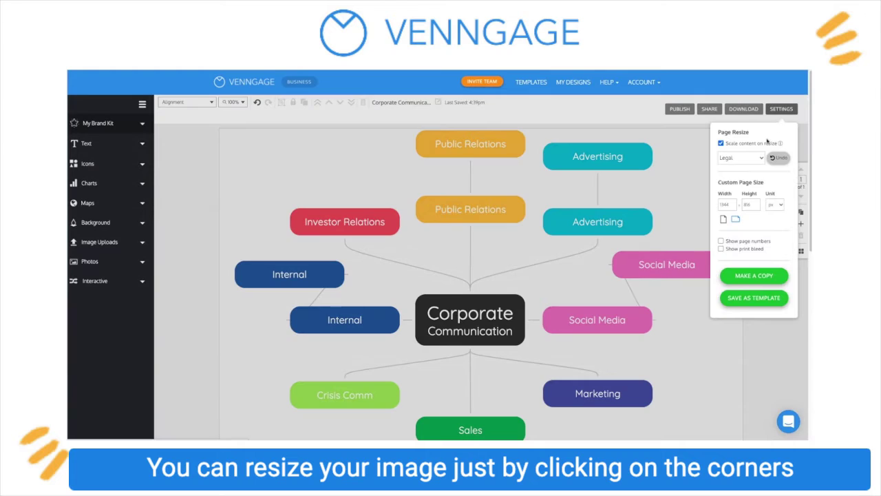
# Duplicate the selected chart, move the title text lower, and copy the page to make a third page.
pyautogui.click(753, 161)
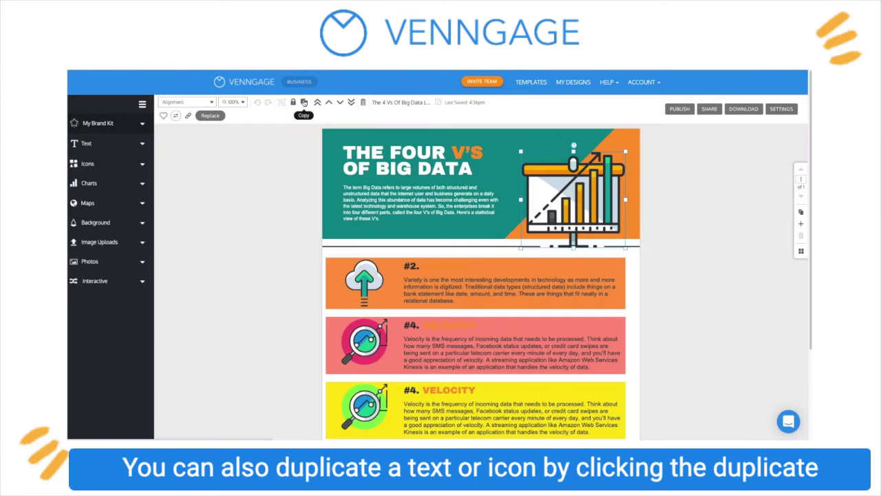
pyautogui.click(304, 102)
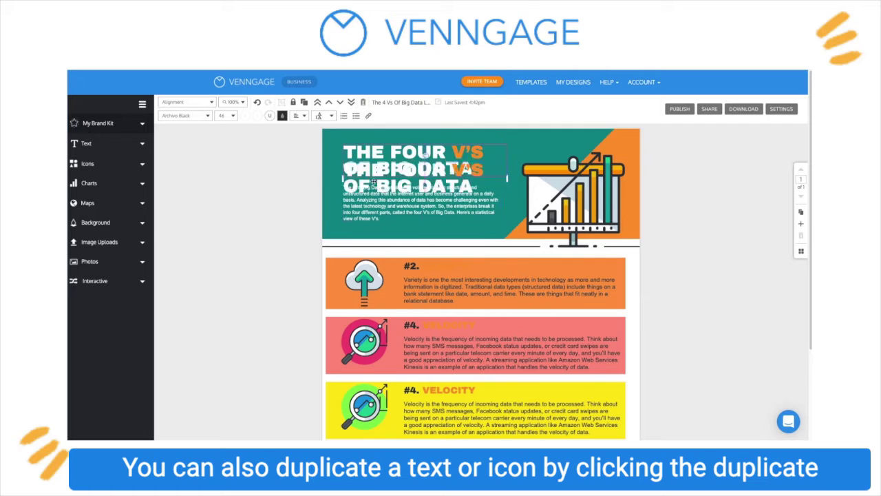
pyautogui.moveTo(413, 175); pyautogui.dragTo(413, 199)
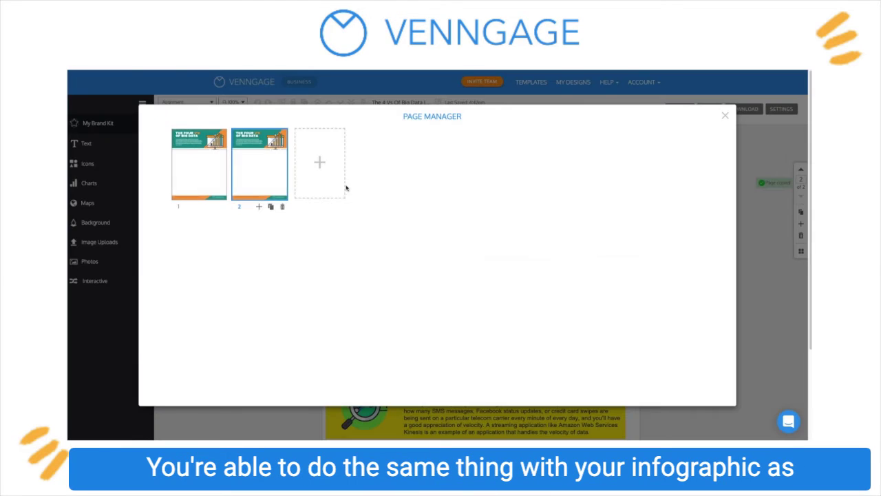
pyautogui.click(272, 207)
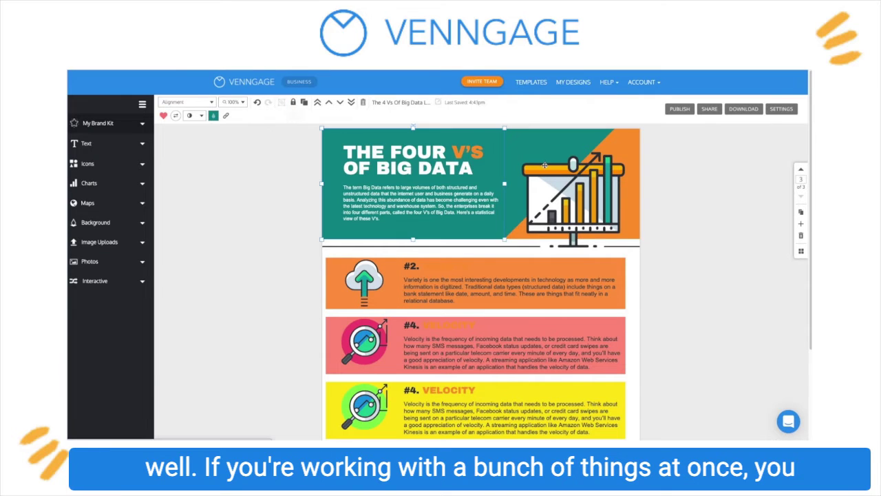
# Shift the title over the chart and undo it, then nudge the chart illustration left.
pyautogui.click(605, 148)
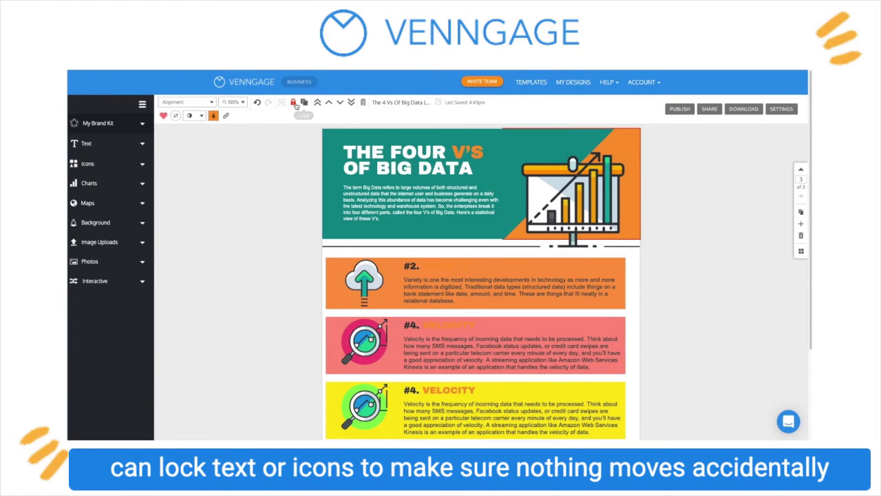
pyautogui.click(336, 140)
pyautogui.moveTo(330, 160); pyautogui.dragTo(544, 192)
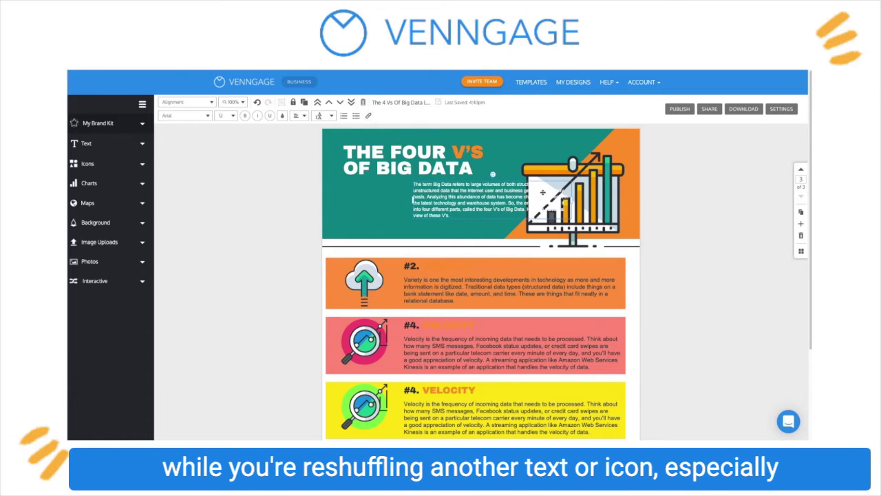
pyautogui.hotkey('ctrl', 'z')
pyautogui.click(563, 158)
pyautogui.moveTo(566, 157); pyautogui.dragTo(559, 150)
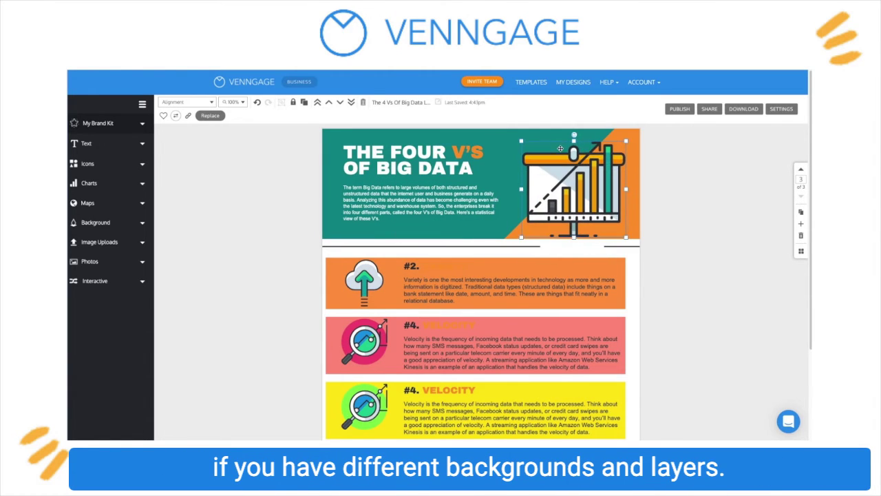
# Lock the teal header background, then move the Big Data title and undo the move.
pyautogui.click(337, 135)
pyautogui.click(293, 102)
pyautogui.moveTo(399, 160); pyautogui.dragTo(409, 144)
pyautogui.hotkey('ctrl', 'z')
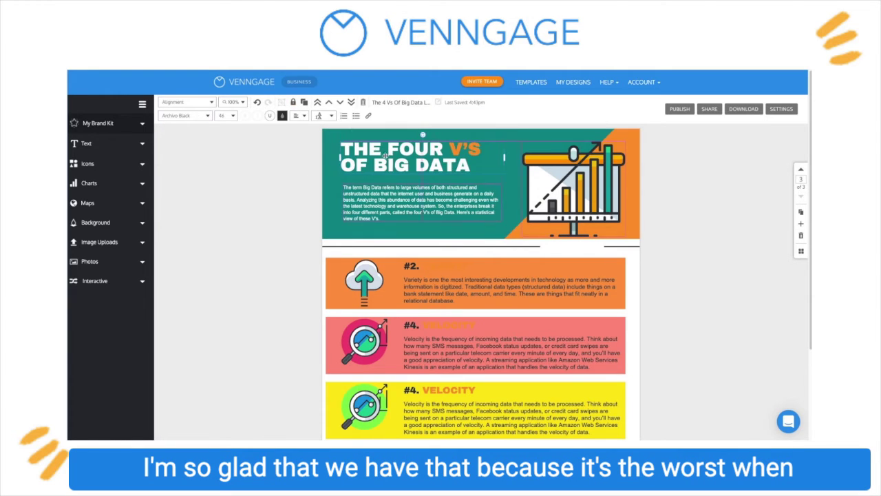
# Move the title over the paragraph, then undo four edits to restore the header.
pyautogui.moveTo(382, 159); pyautogui.dragTo(421, 197)
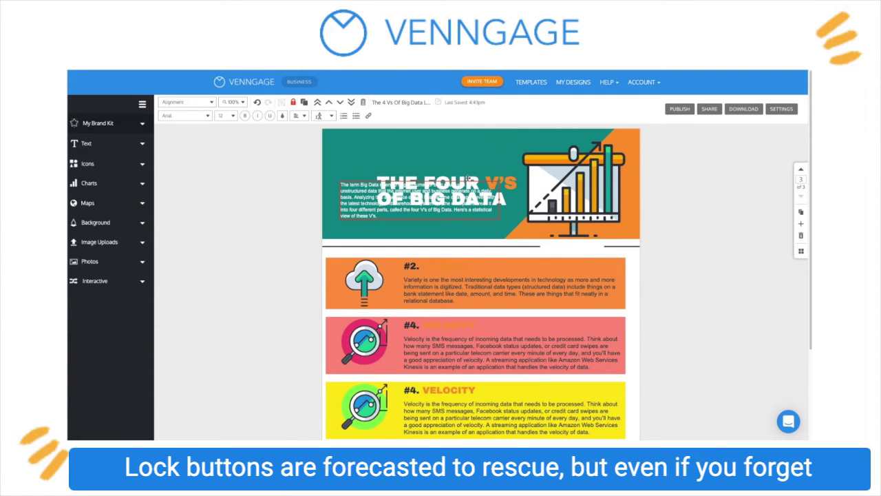
pyautogui.click(256, 102)
pyautogui.click(256, 101)
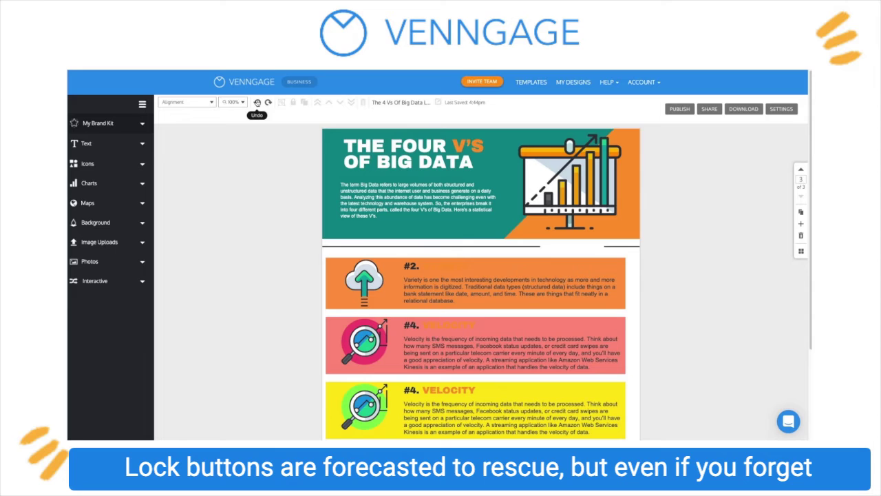
pyautogui.click(257, 102)
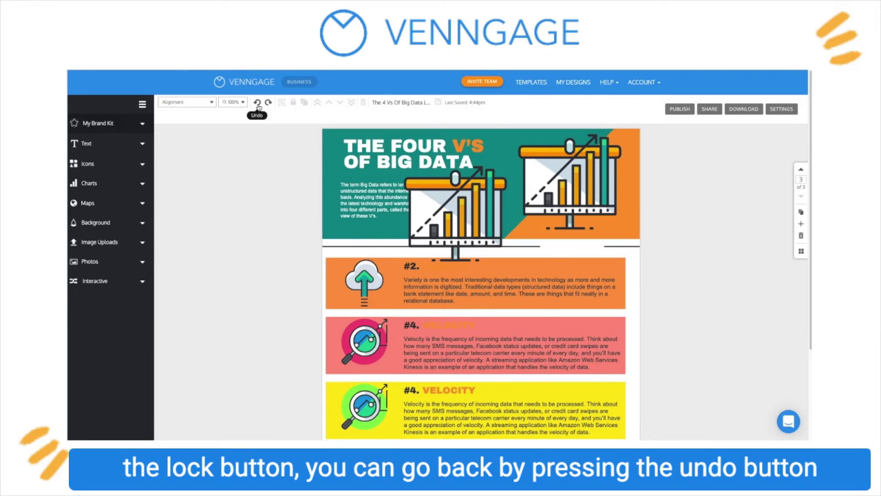
pyautogui.click(256, 102)
# Delete the duplicate chart illustration and select the header title and contents.
pyautogui.moveTo(512, 172); pyautogui.dragTo(461, 204)
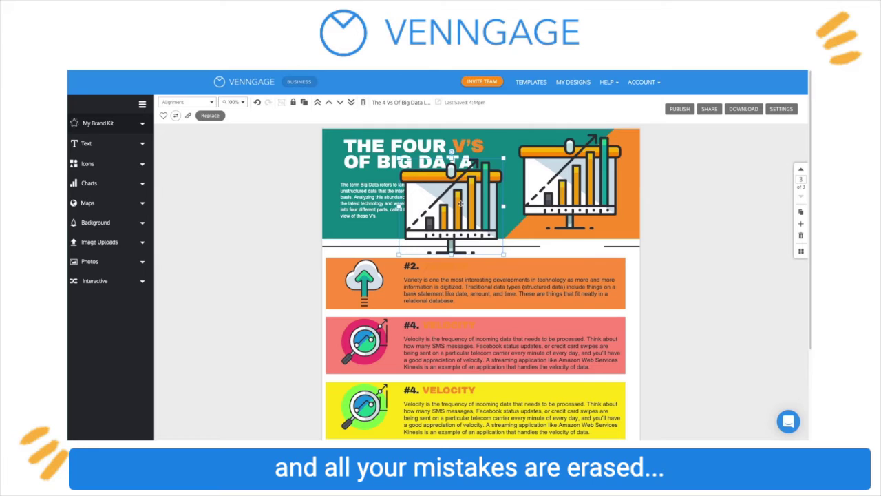
pyautogui.press('Delete')
pyautogui.click(460, 204)
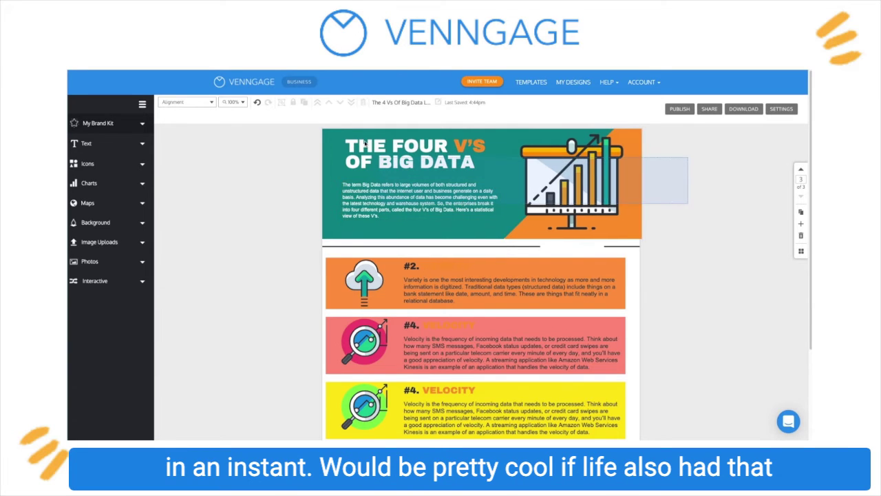
pyautogui.click(415, 158)
# Move the header group onto the #2 panel and swap the chart for a semi-transparent people icon.
pyautogui.moveTo(416, 158)
pyautogui.mouseDown()
pyautogui.moveTo(365, 162)
pyautogui.moveTo(364, 232)
pyautogui.moveTo(426, 356)
pyautogui.moveTo(494, 208)
pyautogui.moveTo(432, 163)
pyautogui.moveTo(404, 157)
pyautogui.moveTo(418, 158)
pyautogui.mouseUp()
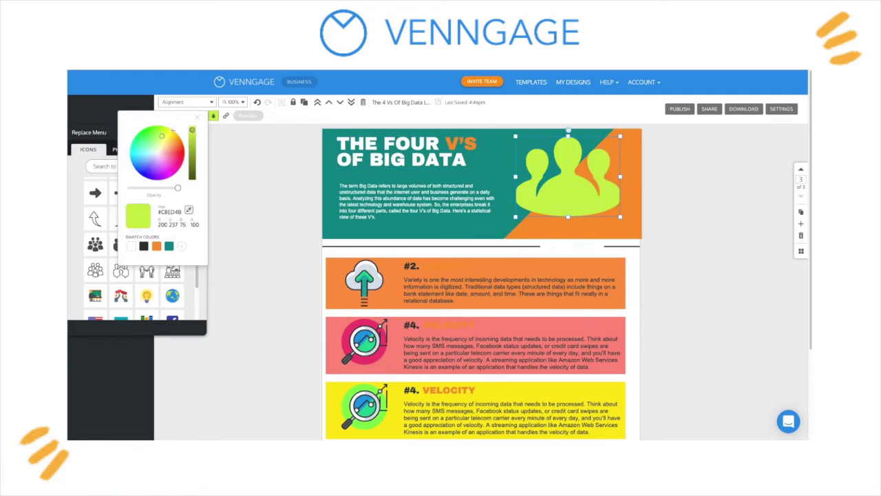
pyautogui.click(131, 246)
pyautogui.click(144, 246)
pyautogui.moveTo(181, 188); pyautogui.dragTo(142, 189)
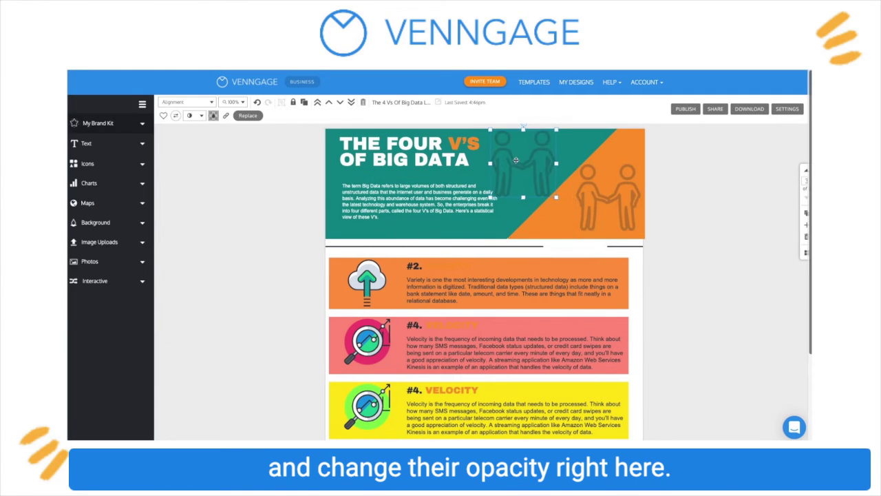
# Recolour the icon purple, swap it for a lightbulb, then create from the Invisible Disabilities template.
pyautogui.click(248, 114)
pyautogui.click(213, 118)
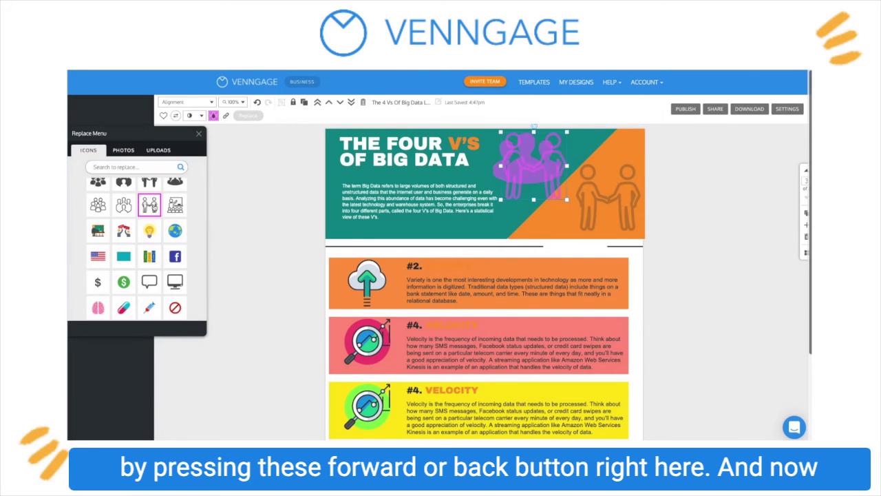
pyautogui.click(149, 230)
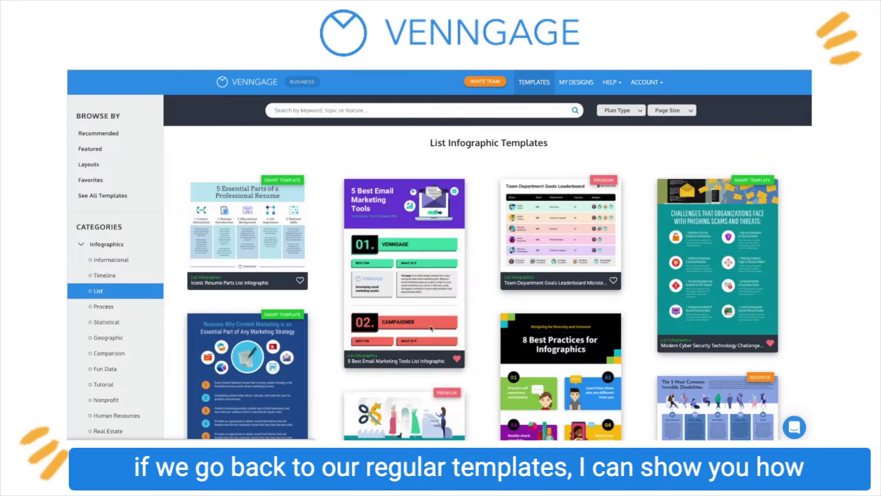
pyautogui.scroll(-1, 493, 336)
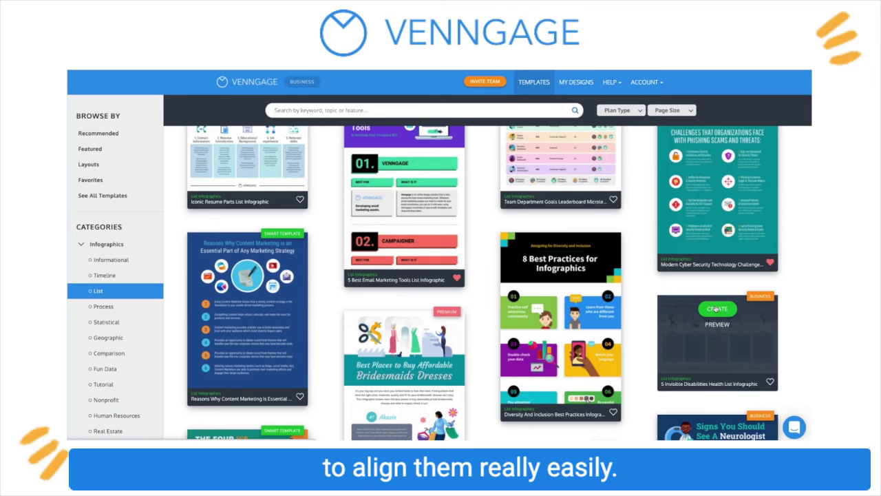
pyautogui.click(716, 309)
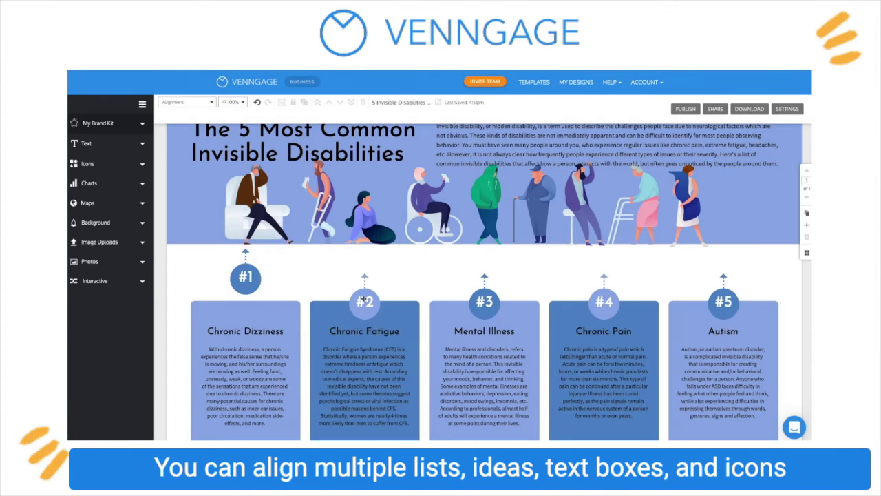
# Raise the #2 and #3 badges and nudge all three badges into alignment with #1.
pyautogui.click(328, 311)
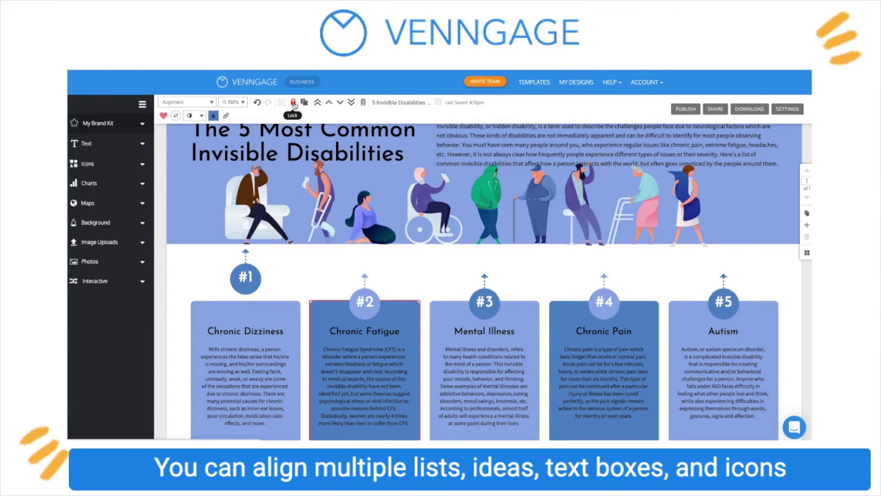
pyautogui.moveTo(367, 303); pyautogui.dragTo(362, 276)
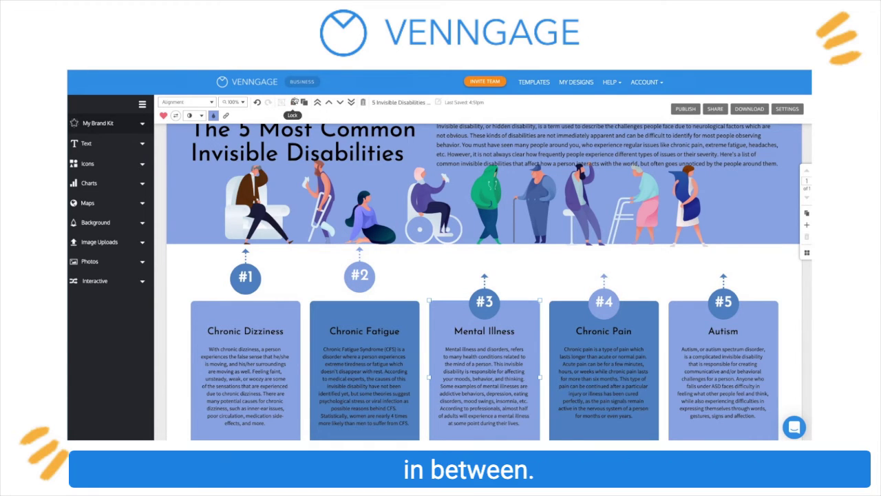
pyautogui.moveTo(476, 301); pyautogui.dragTo(484, 277)
pyautogui.click(572, 329)
pyautogui.click(366, 274)
pyautogui.moveTo(367, 274); pyautogui.dragTo(363, 276)
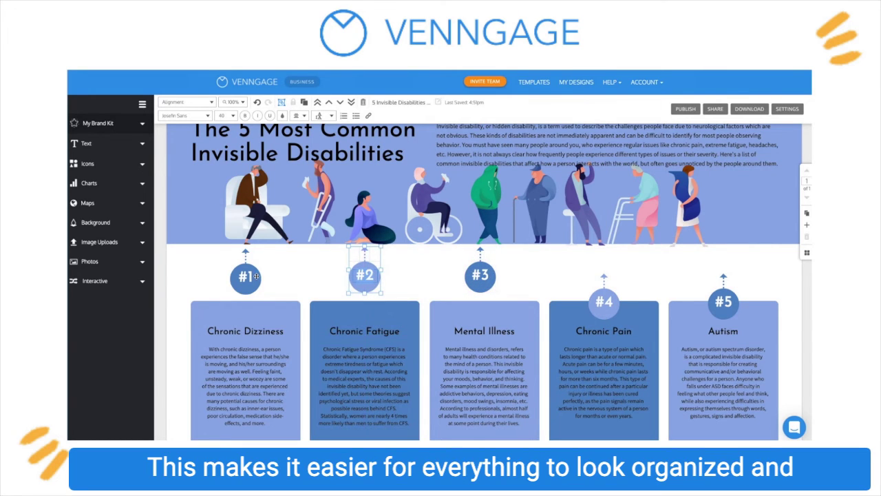
pyautogui.moveTo(256, 276); pyautogui.dragTo(260, 273)
# Apply a new page background colour from the background options.
pyautogui.click(567, 311)
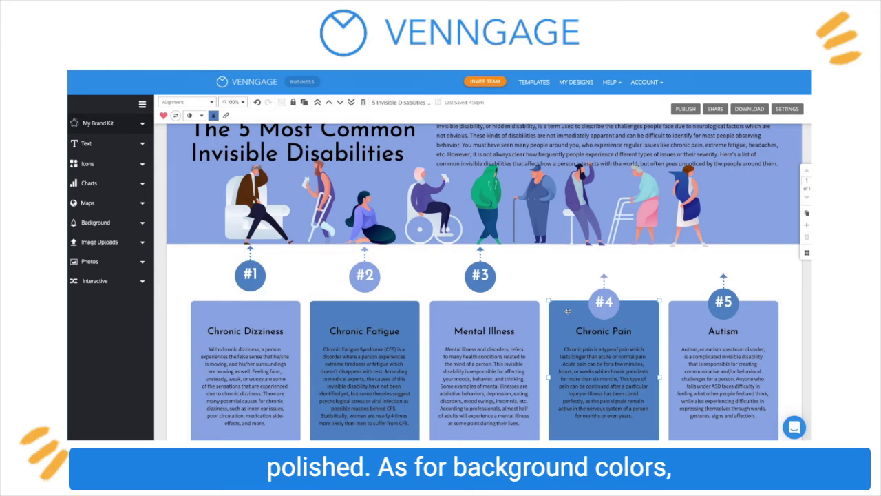
pyautogui.click(95, 223)
pyautogui.click(139, 323)
pyautogui.scroll(-3, 100, 340)
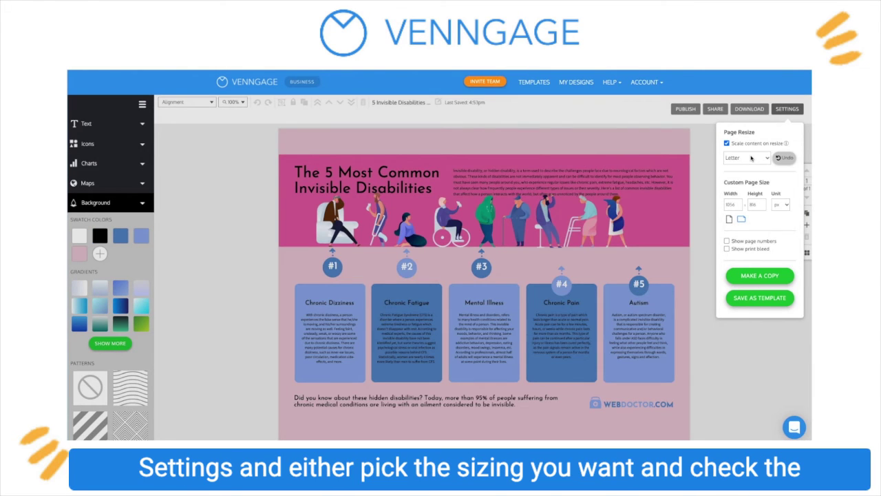
# Resize the page to Legal and close the page resize settings.
pyautogui.click(749, 158)
pyautogui.click(747, 167)
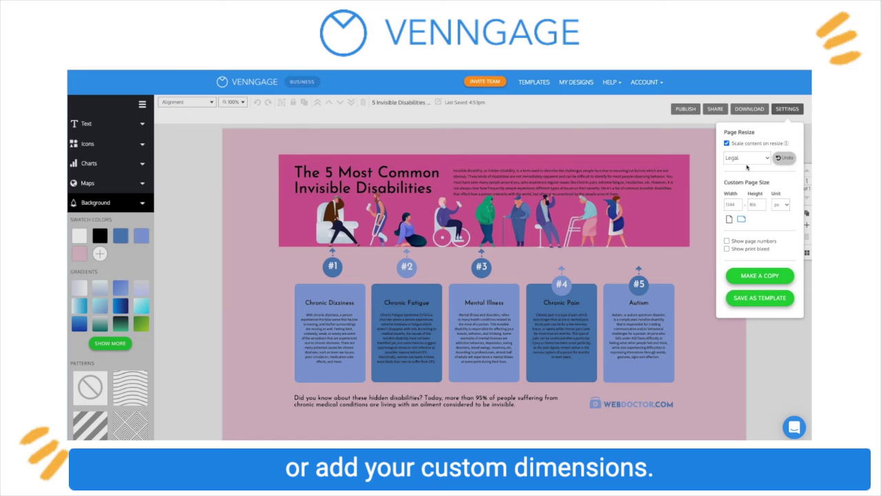
pyautogui.click(768, 335)
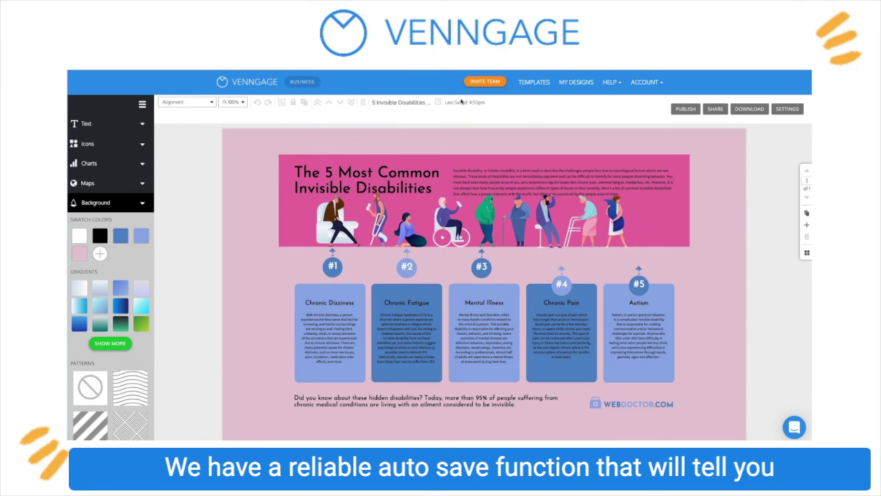
pyautogui.doubleClick(470, 171)
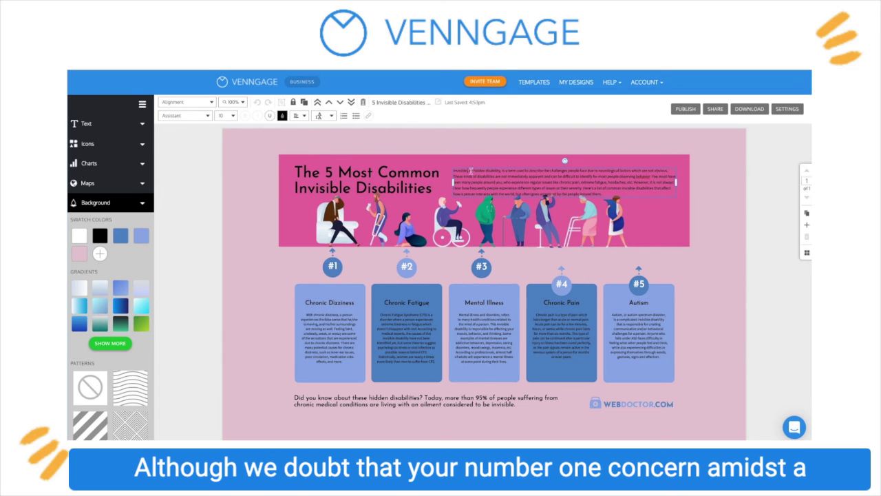
pyautogui.click(489, 119)
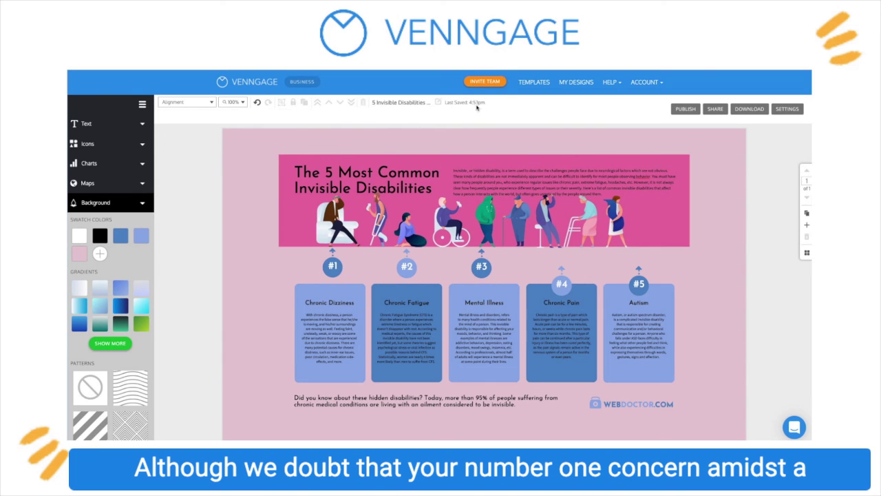